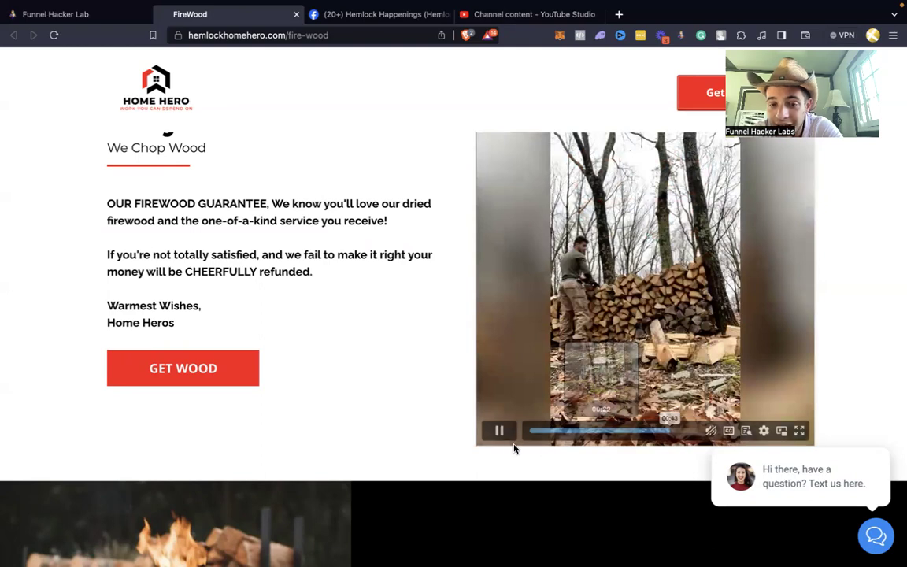
Pause the promo video and review the firewood landing page's guarantee, cord wood details, services list and contact section
{"action": "left_click", "coordinate": [499, 430]}
{"action": "scroll", "coordinate": [415, 411], "scroll_direction": "down", "scroll_amount": 5}
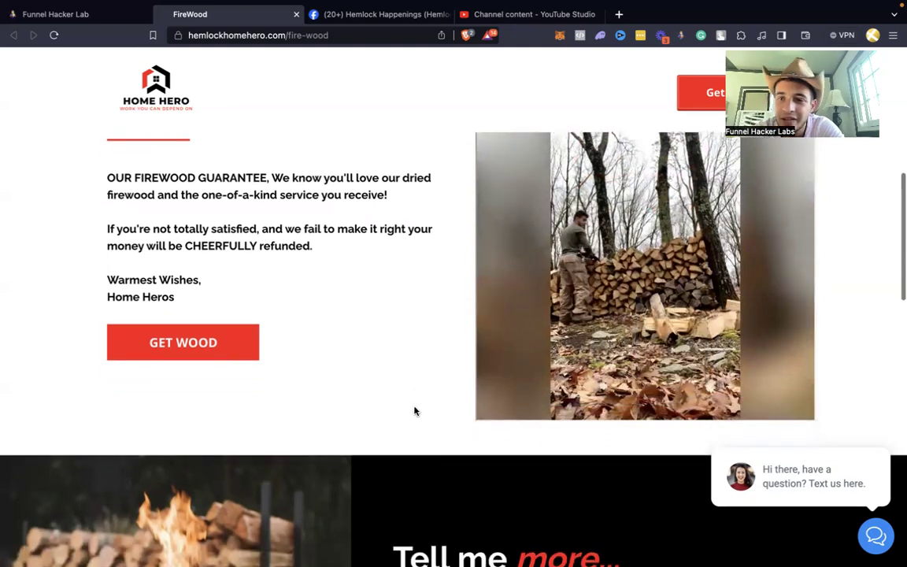
{"action": "scroll", "coordinate": [415, 410], "scroll_direction": "down", "scroll_amount": 9}
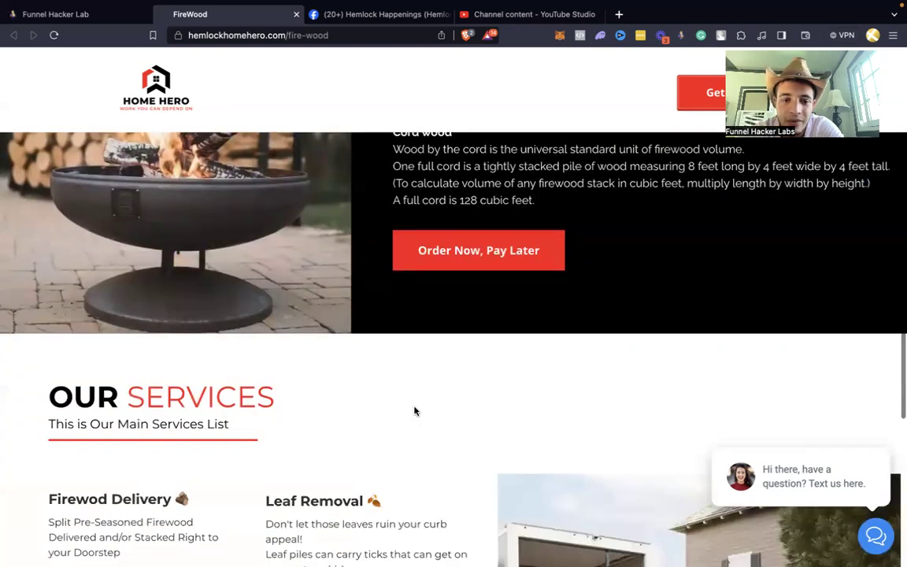
{"action": "scroll", "coordinate": [414, 407], "scroll_direction": "up", "scroll_amount": 12}
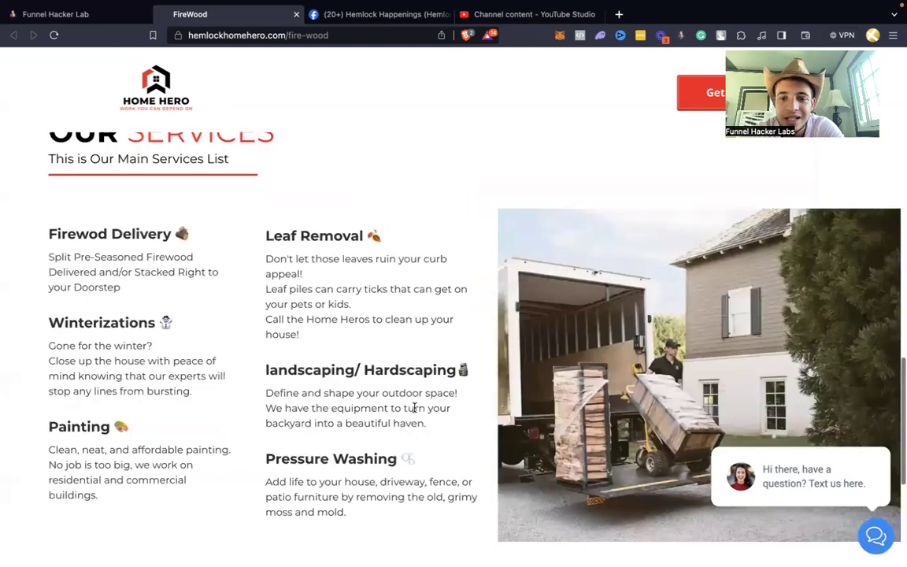
{"action": "scroll", "coordinate": [414, 409], "scroll_direction": "down", "scroll_amount": 9}
{"action": "scroll", "coordinate": [414, 411], "scroll_direction": "up", "scroll_amount": 1}
{"action": "scroll", "coordinate": [415, 411], "scroll_direction": "down", "scroll_amount": 5}
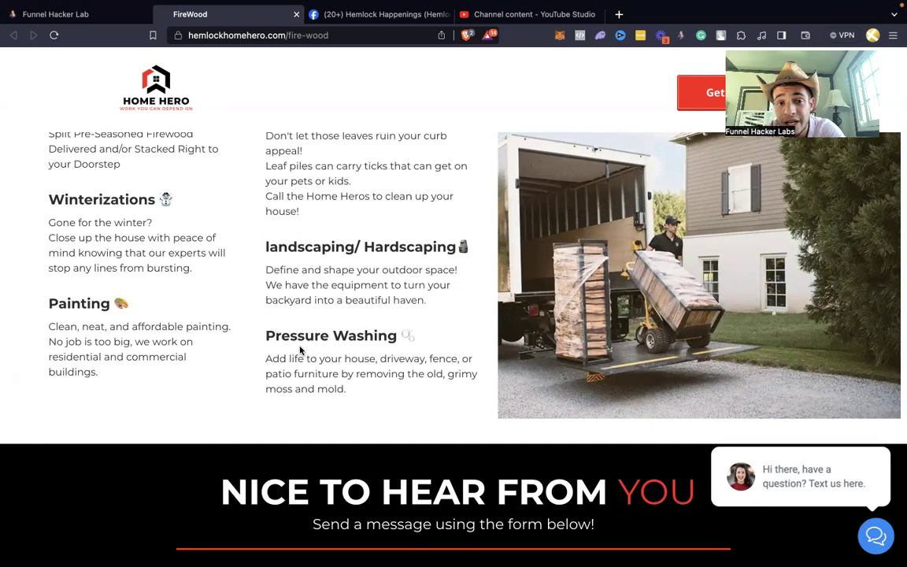
{"action": "scroll", "coordinate": [300, 350], "scroll_direction": "up", "scroll_amount": 2}
{"action": "left_click_drag", "start_coordinate": [77, 163], "coordinate": [312, 287]}
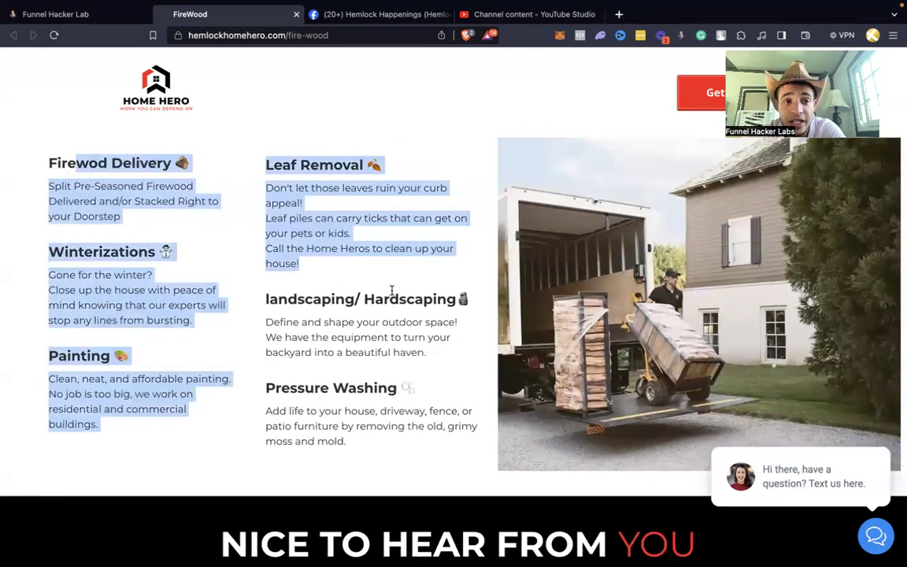
{"action": "left_click", "coordinate": [373, 419]}
{"action": "left_click_drag", "start_coordinate": [371, 407], "coordinate": [172, 323]}
{"action": "left_click", "coordinate": [311, 349]}
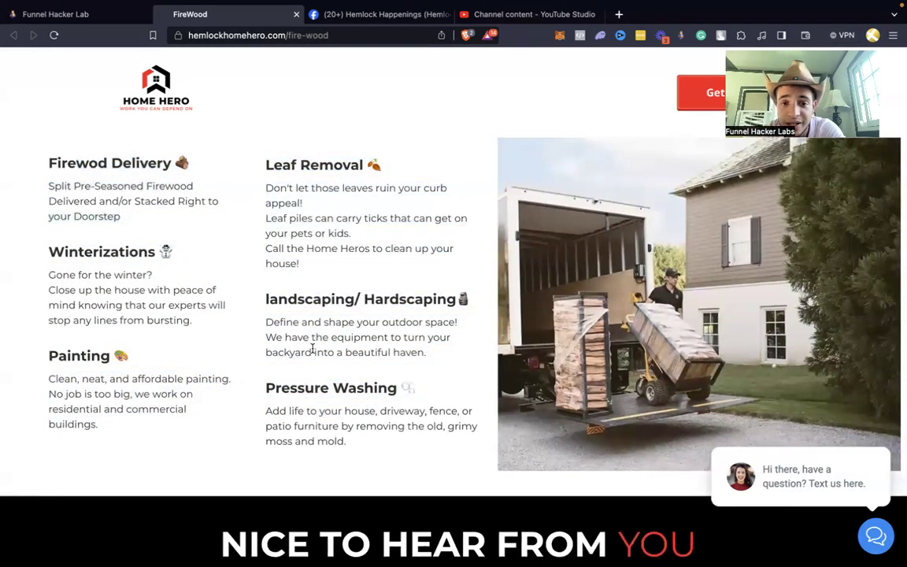
{"action": "scroll", "coordinate": [327, 348], "scroll_direction": "down", "scroll_amount": 3}
{"action": "scroll", "coordinate": [326, 345], "scroll_direction": "down", "scroll_amount": 5}
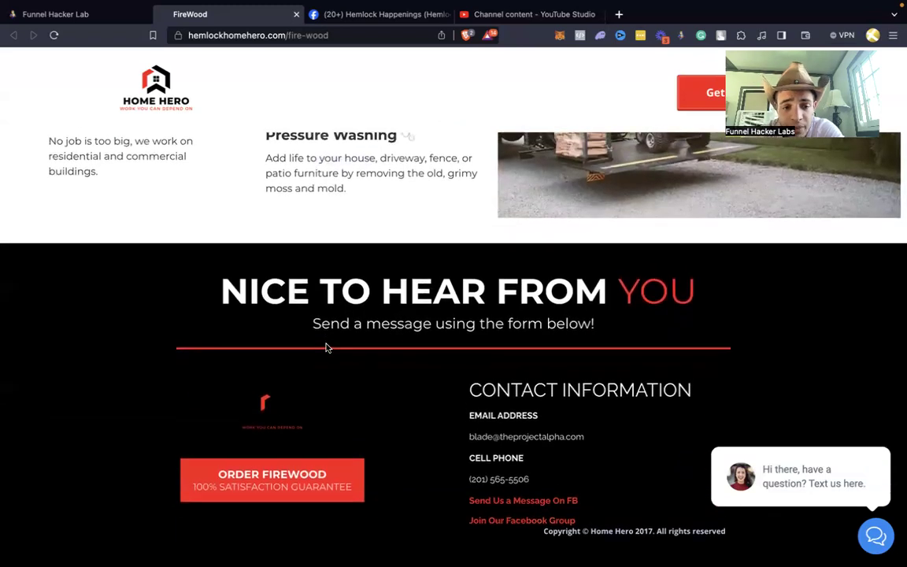
Open the order form popup from the landing page's hero section and review its delivery, cord quantity and payment options
{"action": "scroll", "coordinate": [325, 347], "scroll_direction": "up", "scroll_amount": 15}
{"action": "scroll", "coordinate": [413, 389], "scroll_direction": "down", "scroll_amount": 1}
{"action": "left_click", "coordinate": [413, 386]}
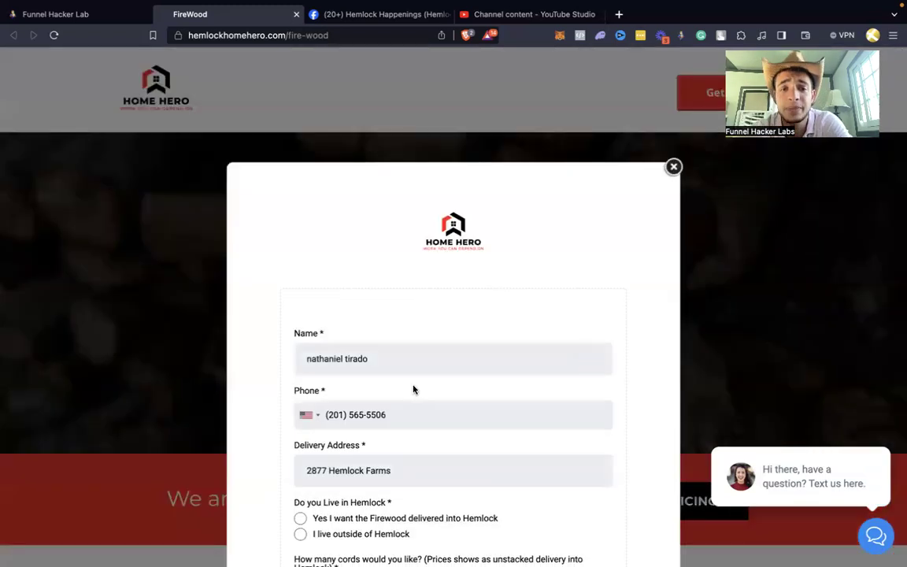
{"action": "scroll", "coordinate": [457, 322], "scroll_direction": "down", "scroll_amount": 5}
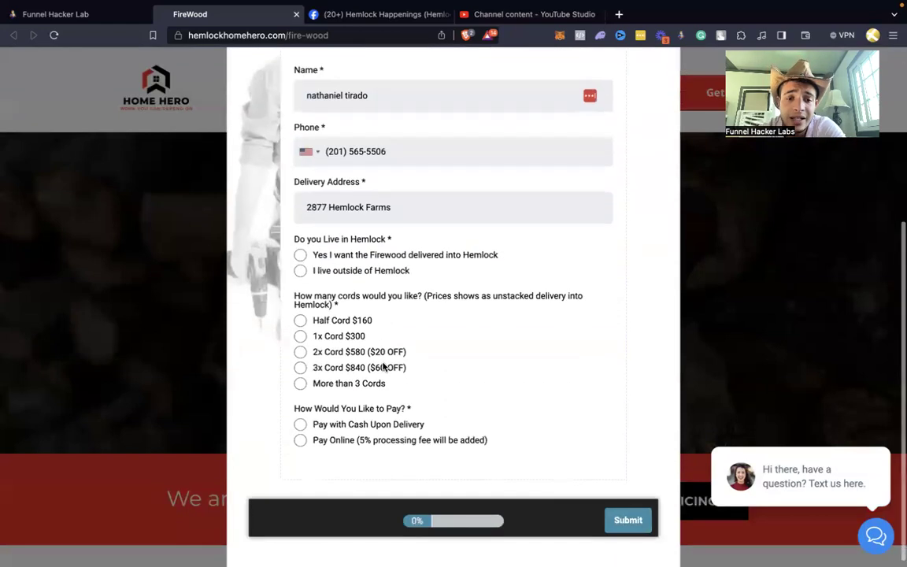
Open the live page of the Firewood funnel's buy wood step, close the old landing page, and review the purchase page's sections
{"action": "left_click", "coordinate": [55, 14]}
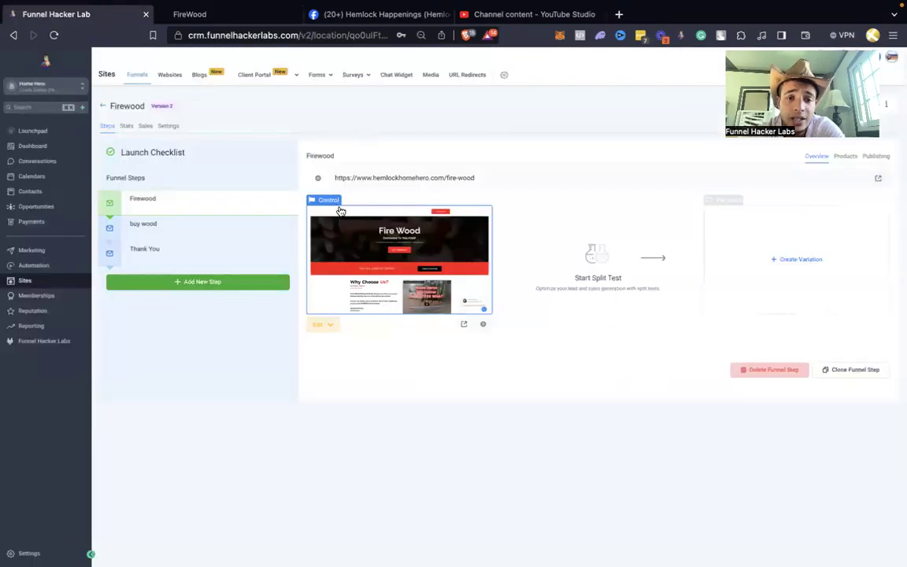
{"action": "left_click", "coordinate": [226, 223]}
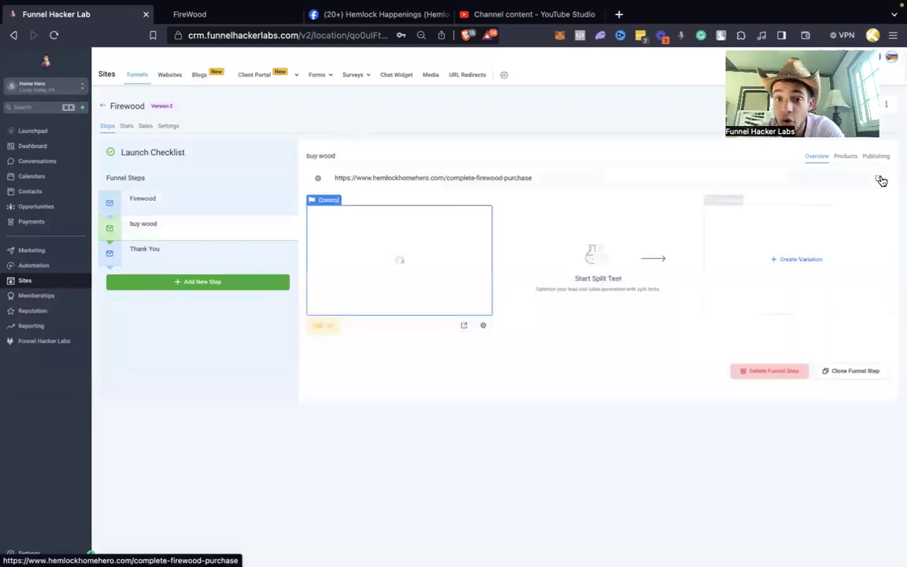
{"action": "left_click", "coordinate": [881, 179]}
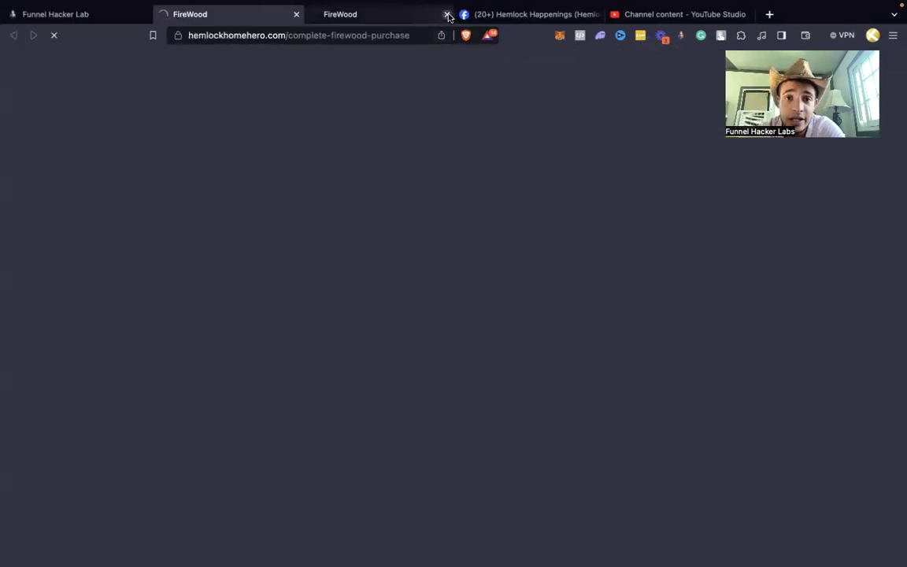
{"action": "left_click", "coordinate": [447, 14]}
{"action": "scroll", "coordinate": [302, 299], "scroll_direction": "down", "scroll_amount": 6}
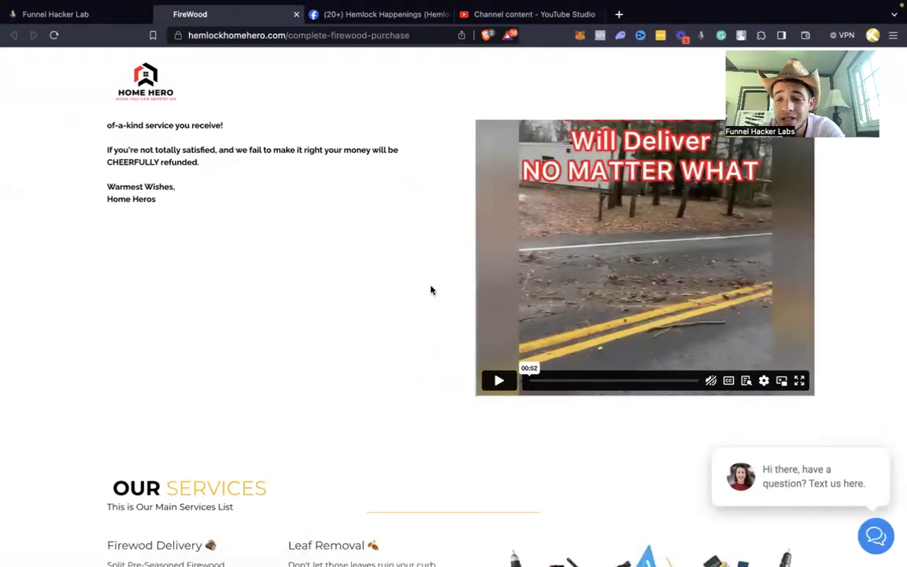
{"action": "scroll", "coordinate": [430, 289], "scroll_direction": "up", "scroll_amount": 2}
{"action": "scroll", "coordinate": [430, 290], "scroll_direction": "down", "scroll_amount": 5}
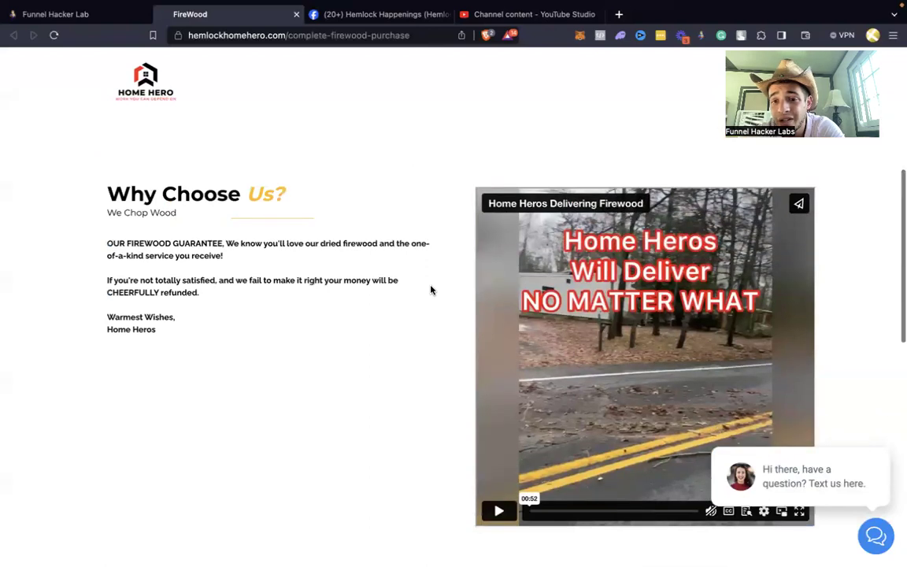
{"action": "scroll", "coordinate": [431, 290], "scroll_direction": "down", "scroll_amount": 5}
{"action": "scroll", "coordinate": [430, 290], "scroll_direction": "up", "scroll_amount": 10}
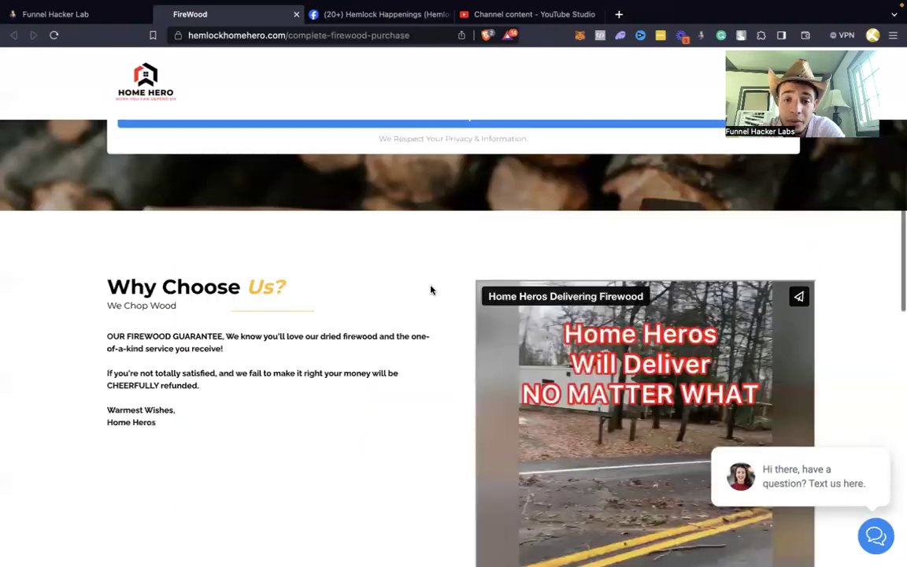
{"action": "scroll", "coordinate": [431, 289], "scroll_direction": "down", "scroll_amount": 4}
{"action": "scroll", "coordinate": [236, 394], "scroll_direction": "down", "scroll_amount": 2}
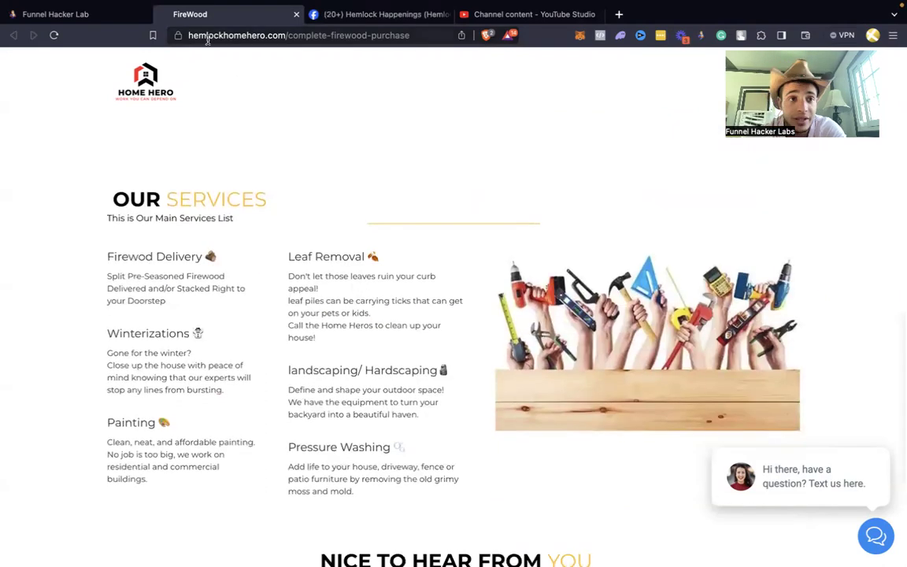
Open the live page of the funnel's Thank You step, read its delivery contact message, and close the pages opened for review
{"action": "left_click", "coordinate": [115, 16]}
{"action": "left_click", "coordinate": [217, 251]}
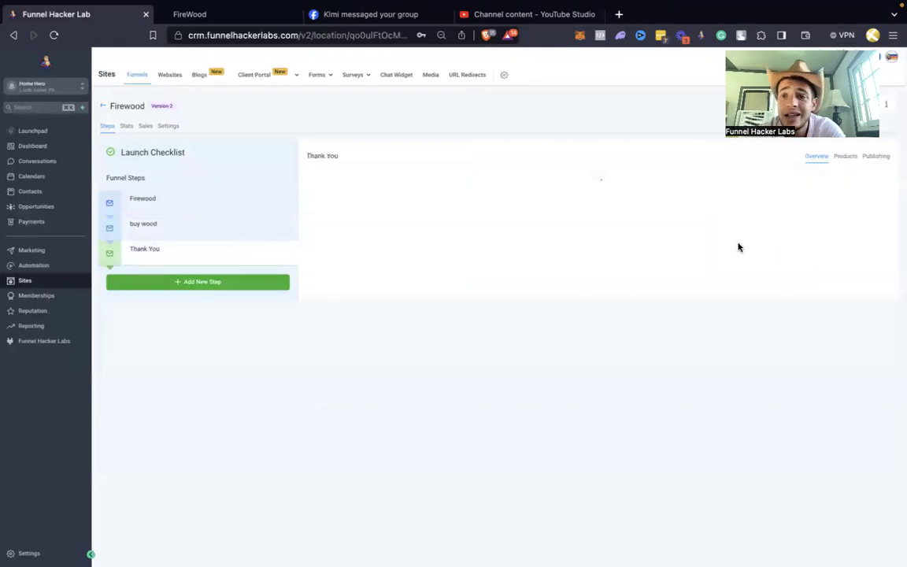
{"action": "left_click", "coordinate": [875, 179]}
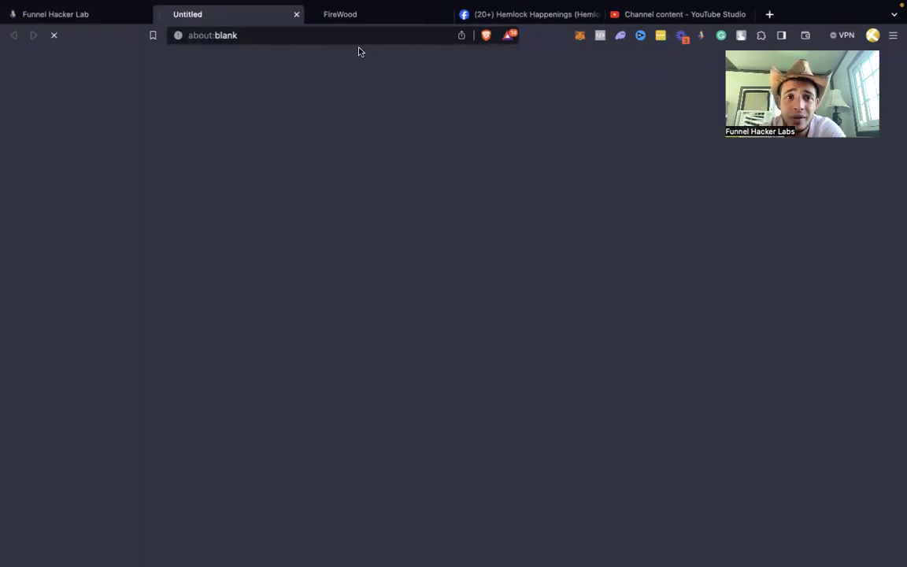
{"action": "left_click", "coordinate": [446, 15]}
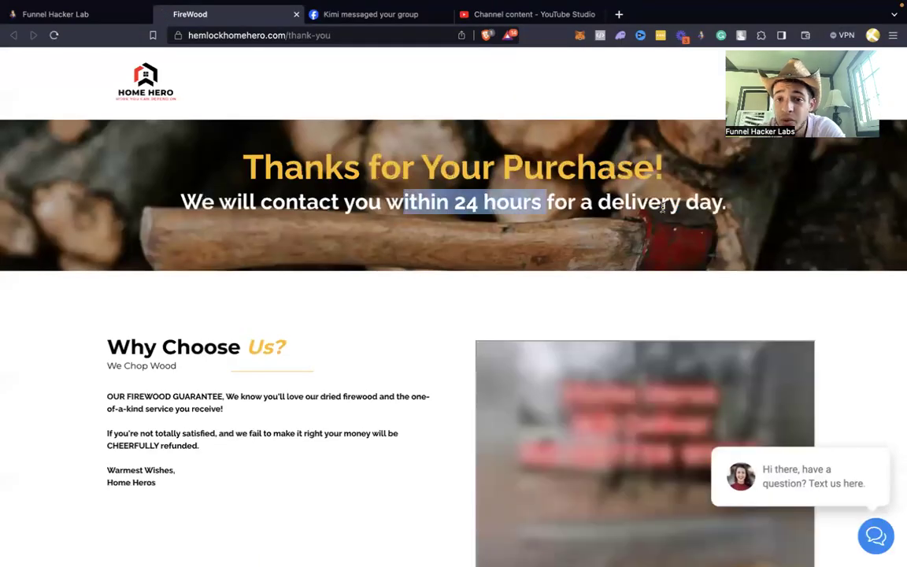
{"action": "left_click_drag", "start_coordinate": [663, 204], "coordinate": [680, 203]}
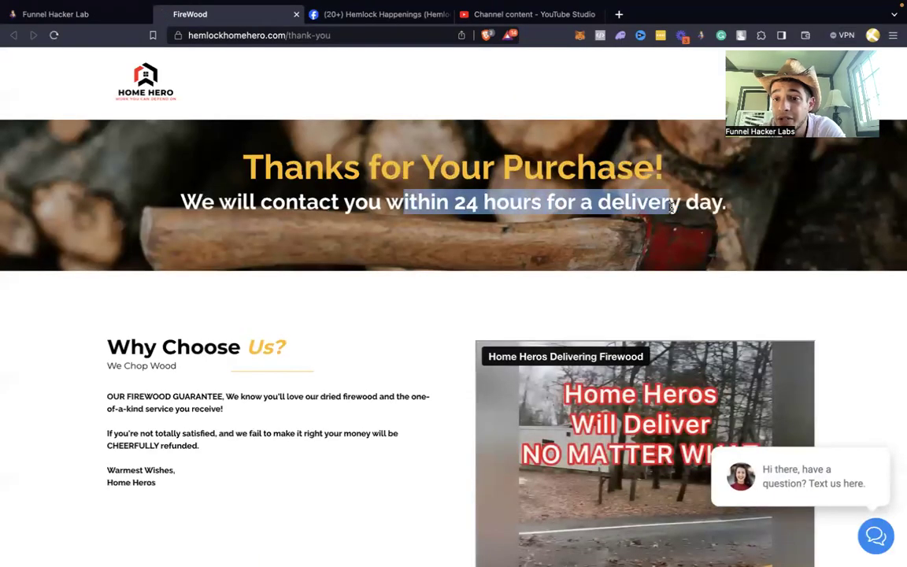
{"action": "left_click", "coordinate": [296, 14]}
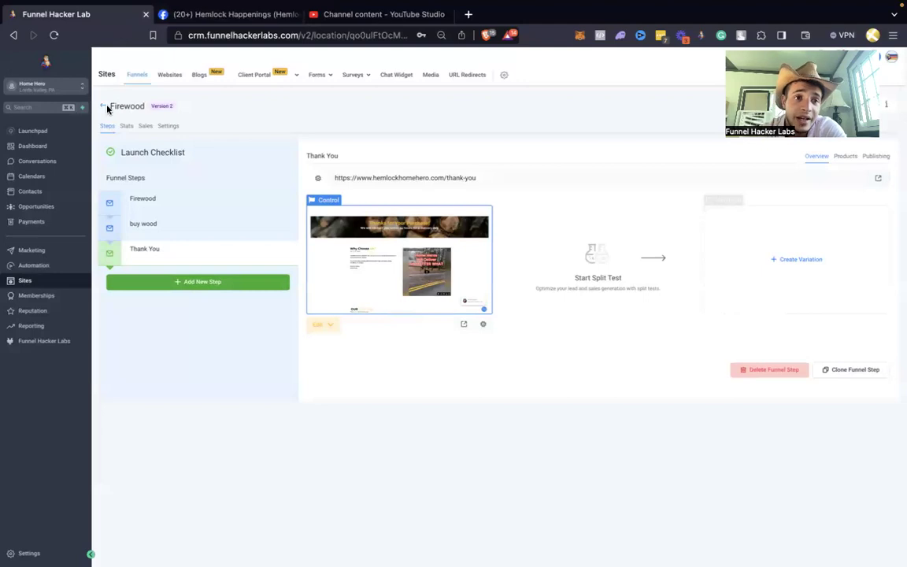
In the Firewood Purchase workflow, add the contact Phone custom value on a new line of the first internal notification's SMS, and save the workflow
{"action": "left_click", "coordinate": [44, 266]}
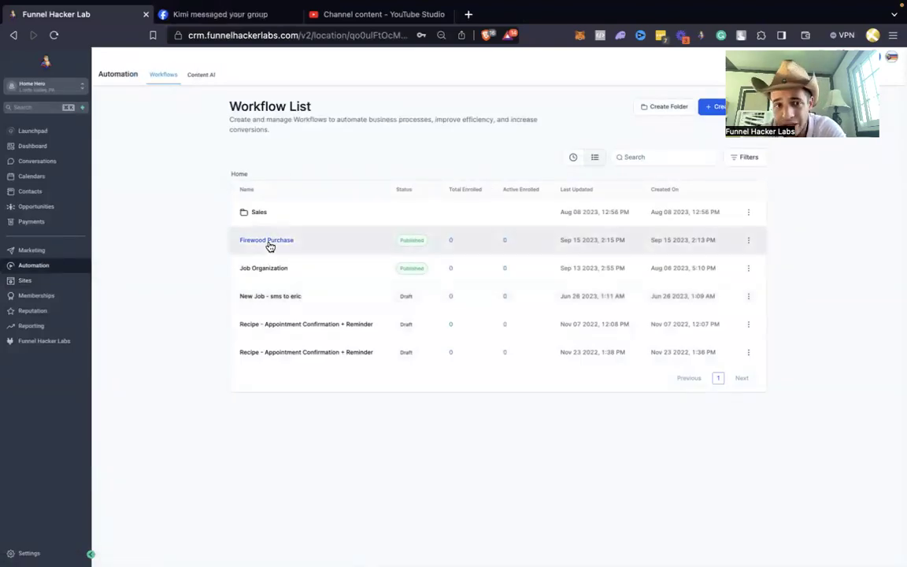
{"action": "left_click", "coordinate": [268, 240]}
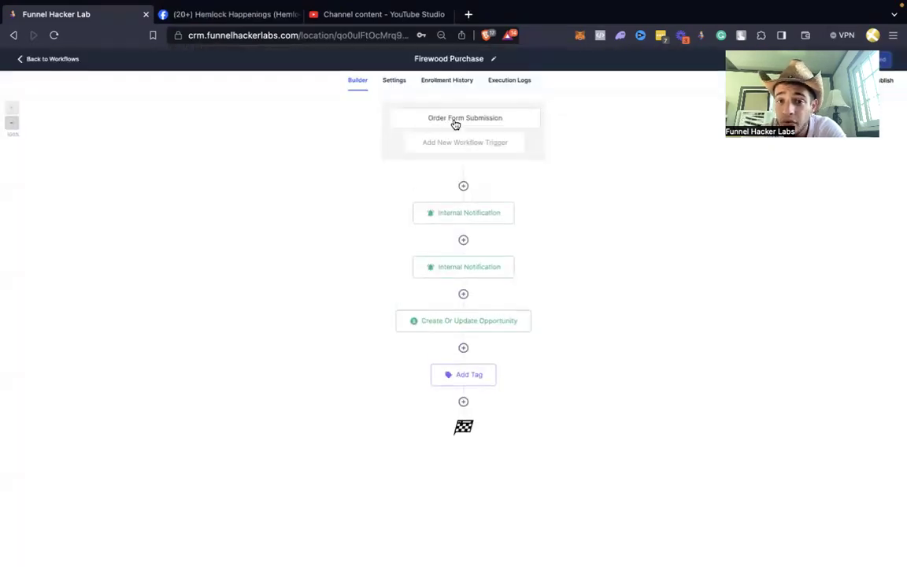
{"action": "left_click", "coordinate": [453, 214]}
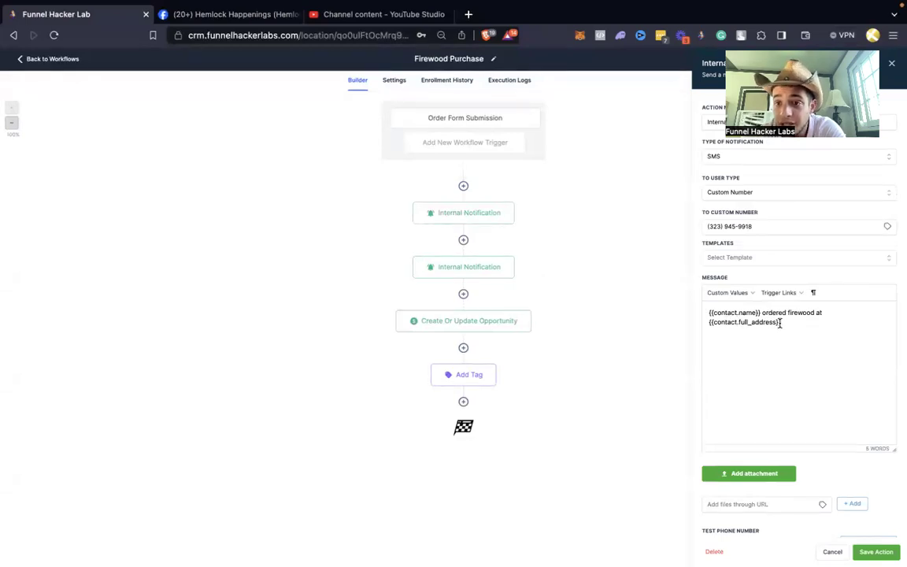
{"action": "left_click_drag", "start_coordinate": [780, 322], "coordinate": [730, 325]}
{"action": "left_click", "coordinate": [785, 323]}
{"action": "key", "text": "Return"}
{"action": "left_click", "coordinate": [748, 293]}
{"action": "mouse_move", "coordinate": [730, 309]}
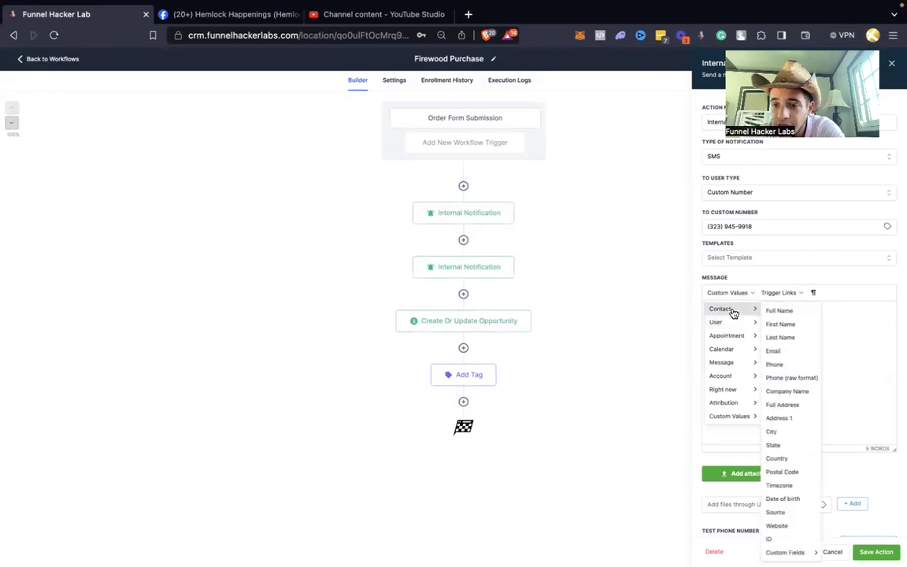
{"action": "left_click", "coordinate": [779, 363]}
{"action": "left_click", "coordinate": [876, 550]}
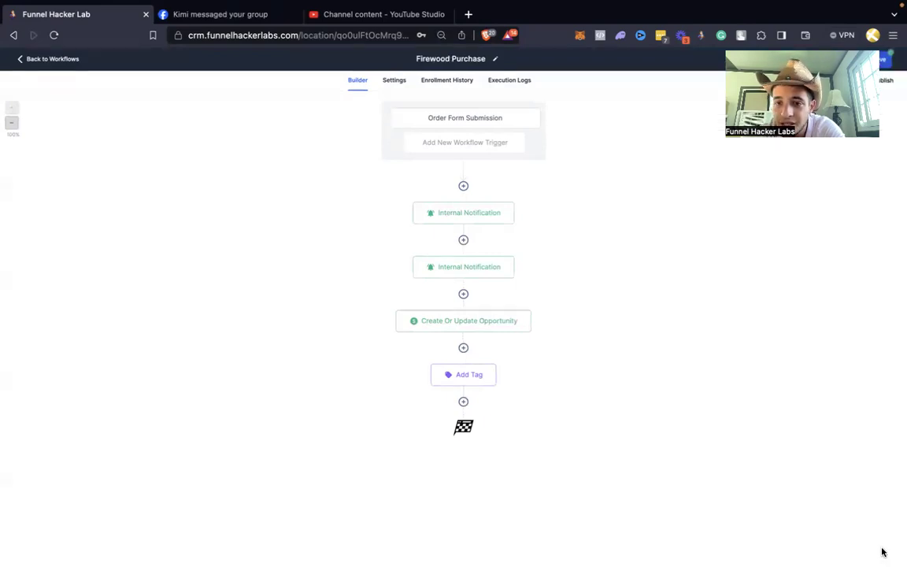
{"action": "left_click", "coordinate": [887, 68]}
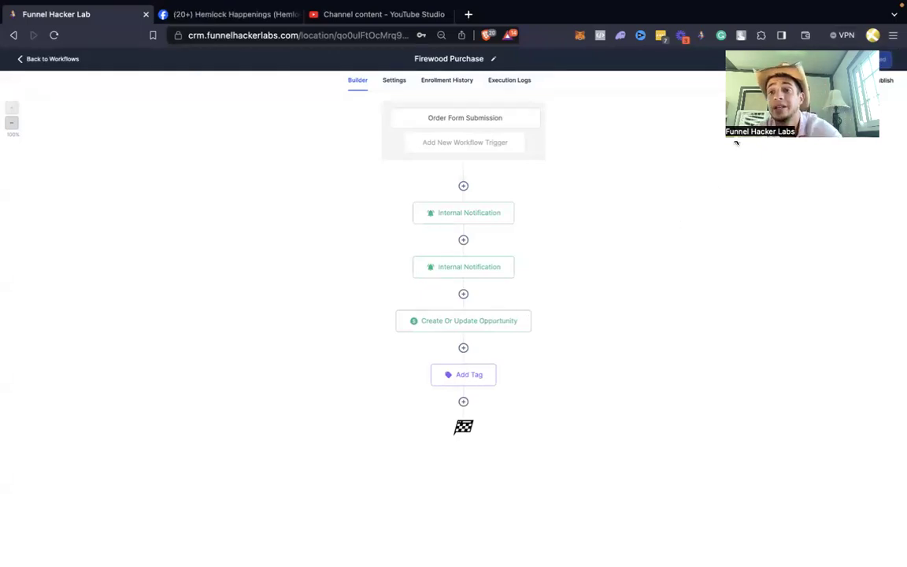
Leave the workflow and view the Firewood Request pipeline's stages in Opportunities, then return to the job organization pipeline
{"action": "left_click", "coordinate": [60, 60]}
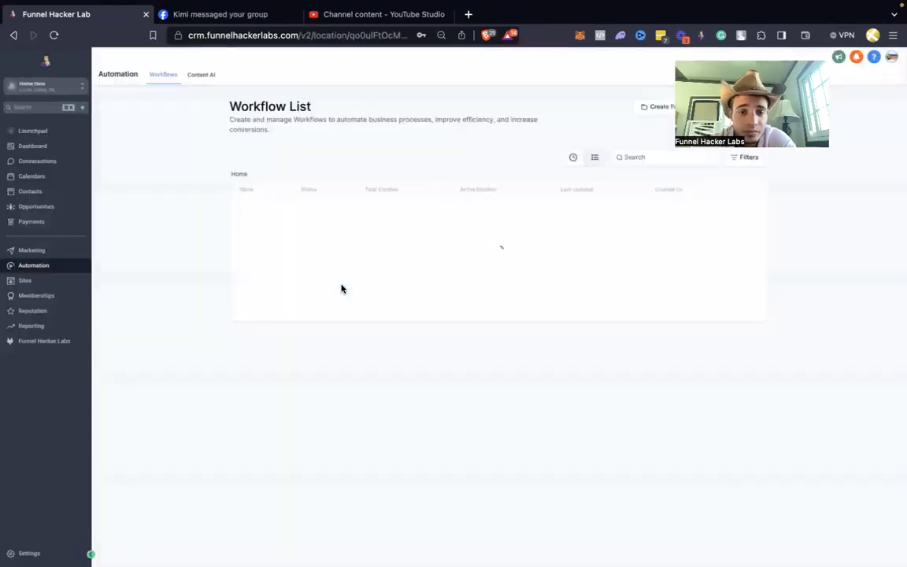
{"action": "left_click", "coordinate": [36, 208]}
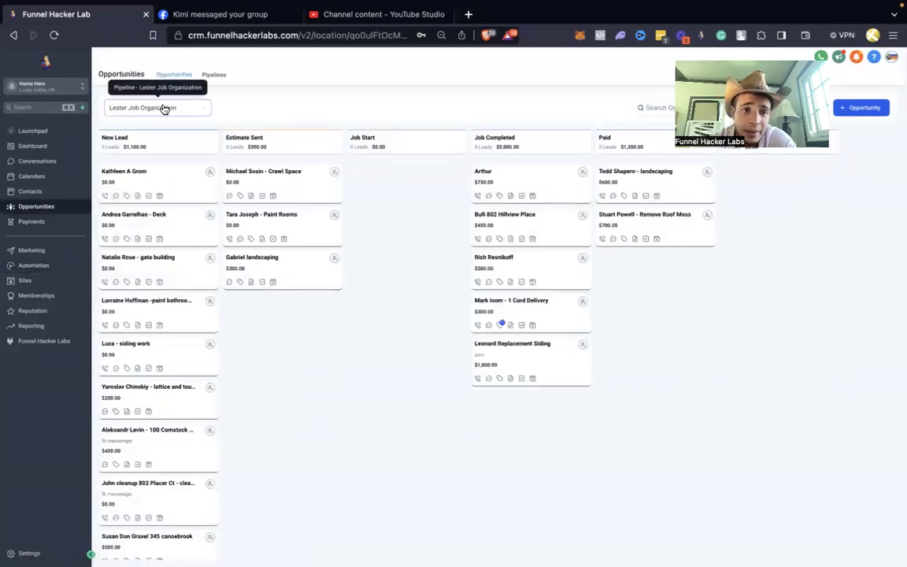
{"action": "left_click", "coordinate": [161, 107]}
{"action": "left_click", "coordinate": [152, 126]}
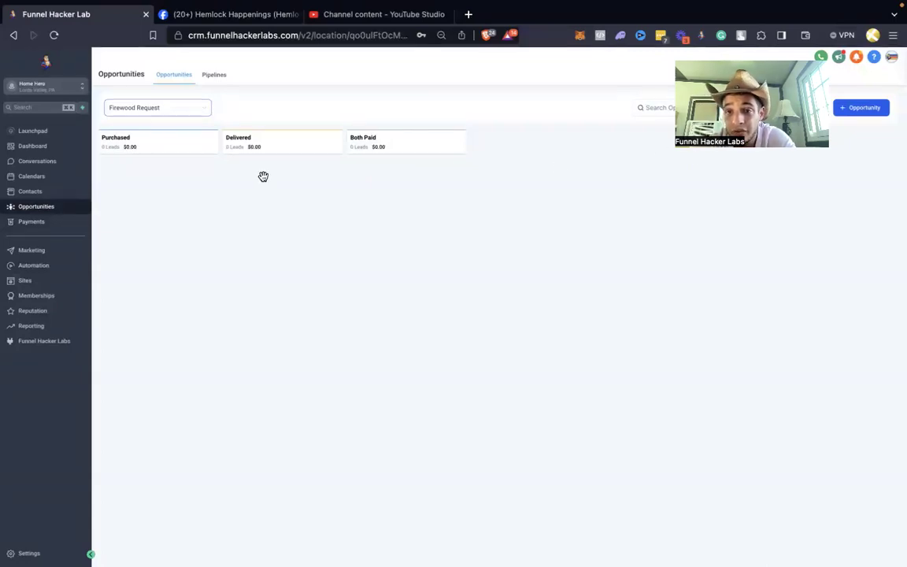
{"action": "left_click", "coordinate": [196, 117]}
{"action": "left_click", "coordinate": [173, 141]}
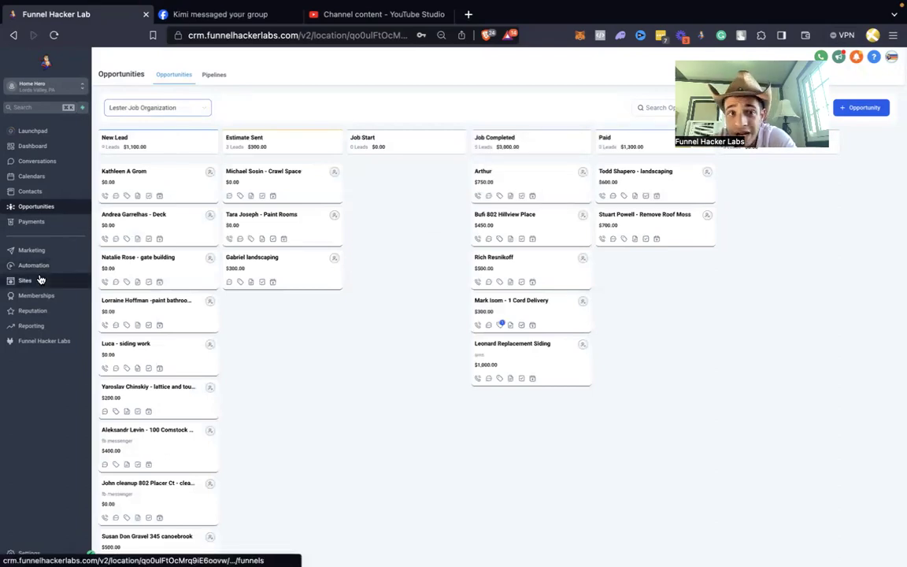
Switch to Facebook and open the "Hemlock Farms - The Real Hemlock Farms" group from the recent searches
{"action": "left_click", "coordinate": [223, 24]}
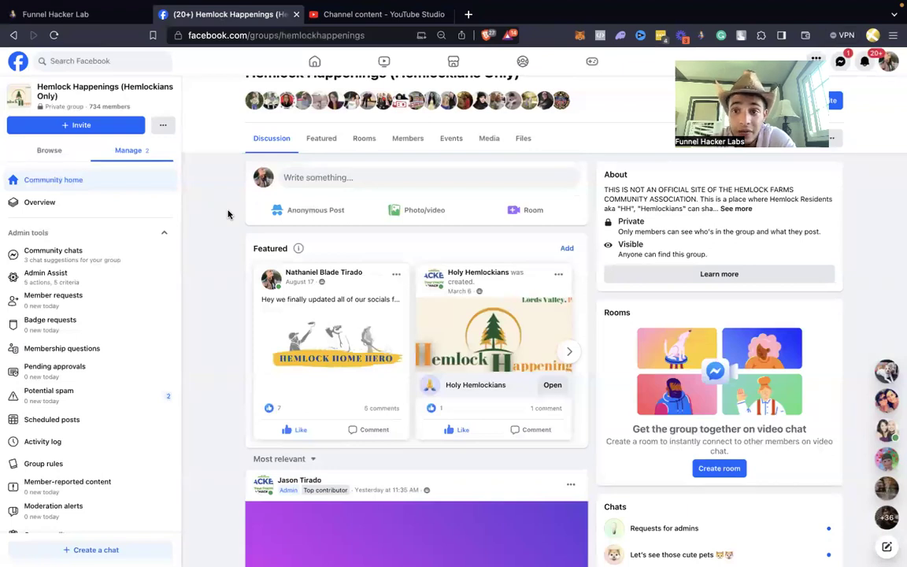
{"action": "left_click", "coordinate": [99, 62]}
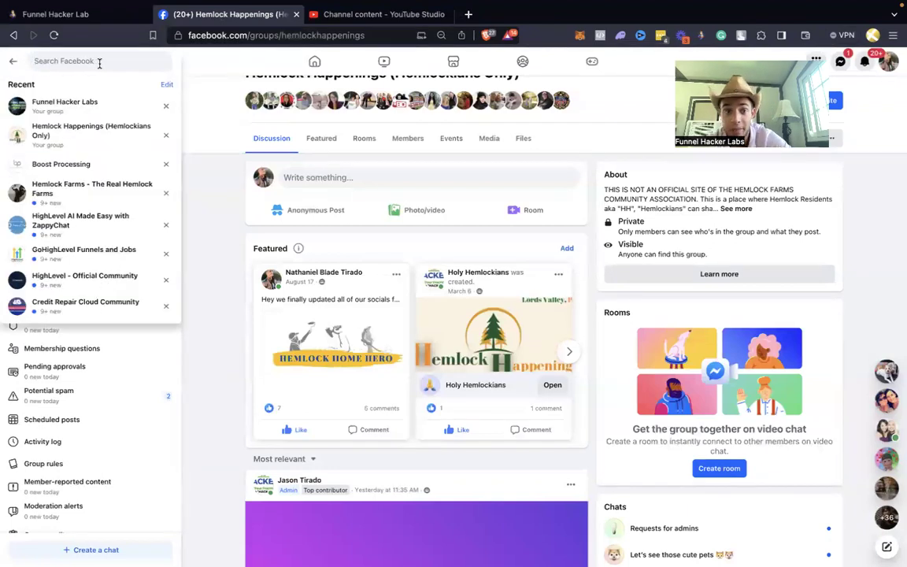
{"action": "left_click", "coordinate": [77, 193]}
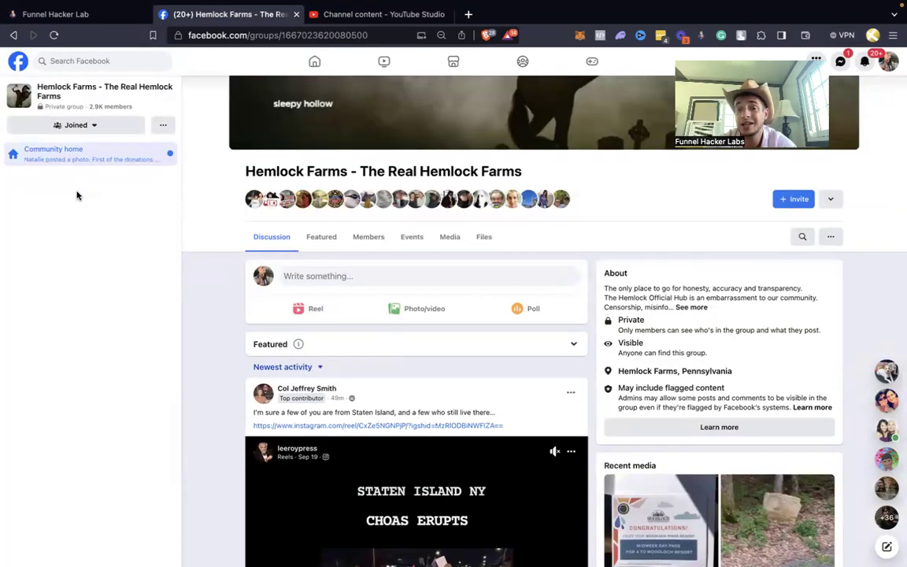
{"action": "mouse_move", "coordinate": [272, 201]}
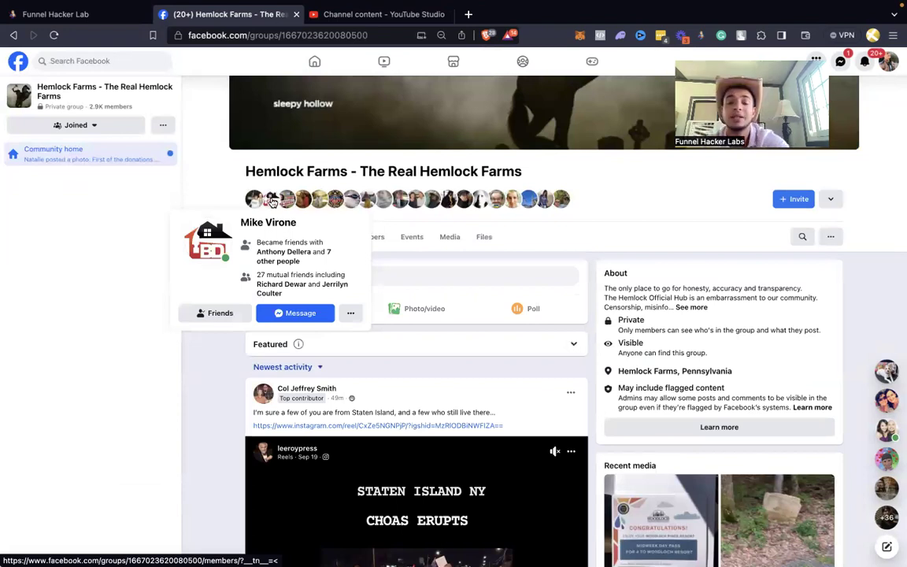
Browse the recent posts in the "Hemlock Farms - The Real Hemlock Farms" group and return to the "Hemlock Happenings (Hemlockians Only)" group
{"action": "scroll", "coordinate": [586, 257], "scroll_direction": "down", "scroll_amount": 3}
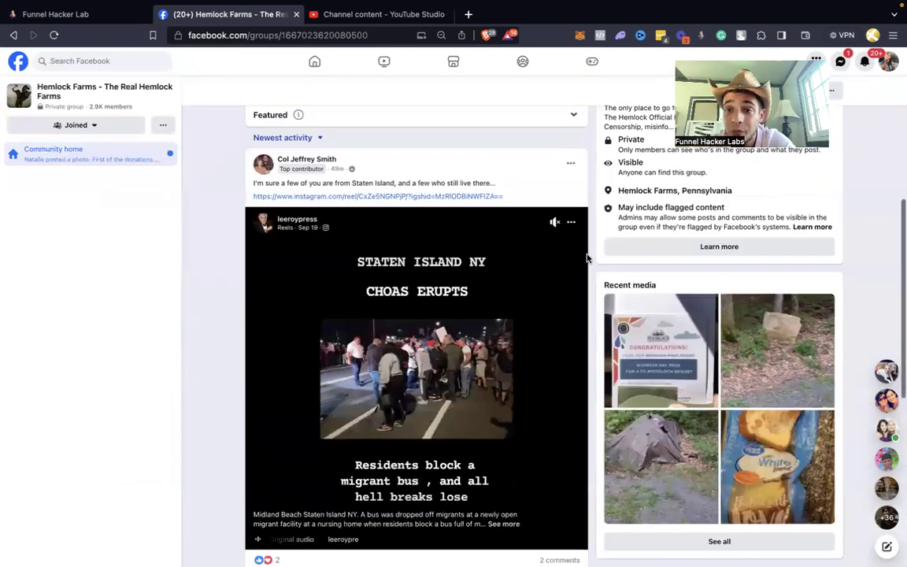
{"action": "scroll", "coordinate": [586, 257], "scroll_direction": "down", "scroll_amount": 10}
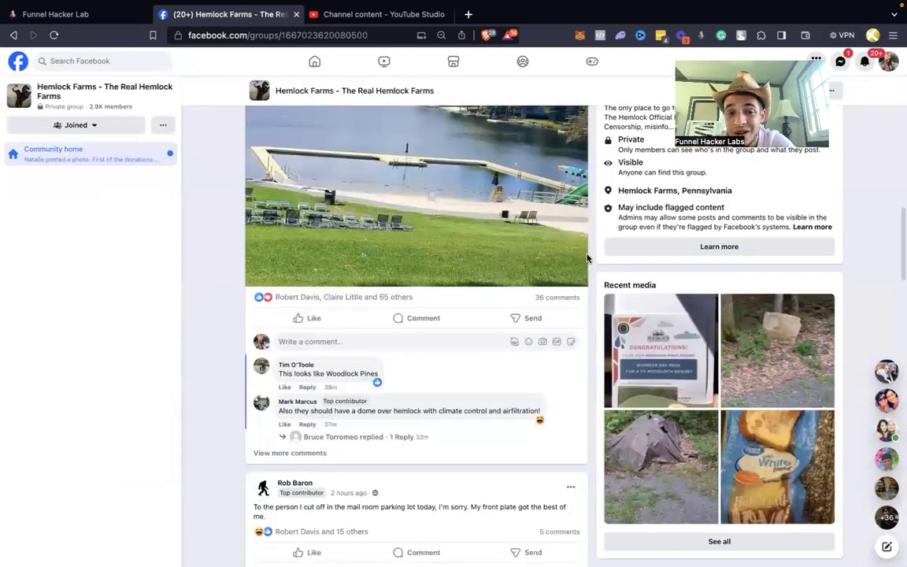
{"action": "scroll", "coordinate": [586, 257], "scroll_direction": "down", "scroll_amount": 9}
{"action": "scroll", "coordinate": [586, 257], "scroll_direction": "down", "scroll_amount": 10}
{"action": "scroll", "coordinate": [586, 257], "scroll_direction": "down", "scroll_amount": 10}
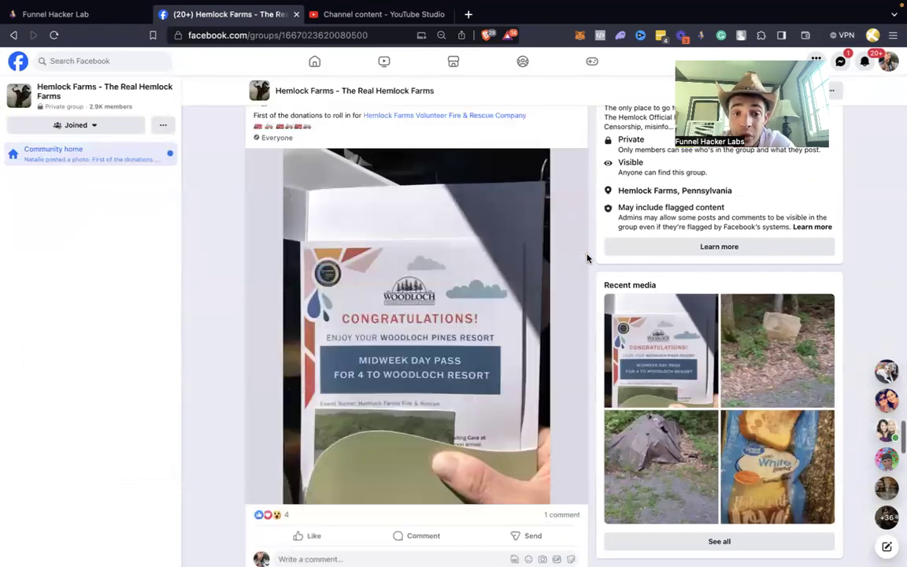
{"action": "scroll", "coordinate": [586, 257], "scroll_direction": "down", "scroll_amount": 10}
{"action": "scroll", "coordinate": [586, 257], "scroll_direction": "down", "scroll_amount": 10}
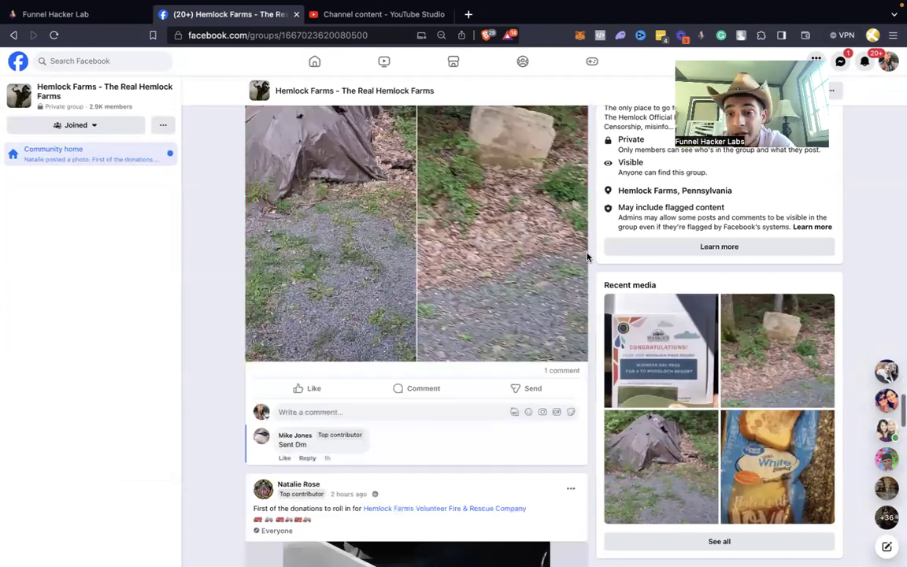
{"action": "scroll", "coordinate": [586, 257], "scroll_direction": "down", "scroll_amount": 3}
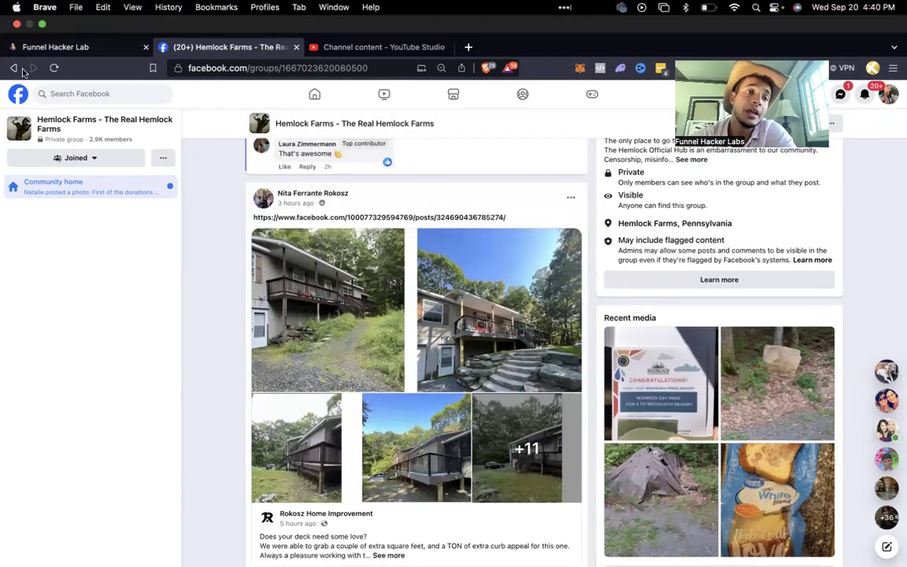
{"action": "left_click", "coordinate": [13, 34]}
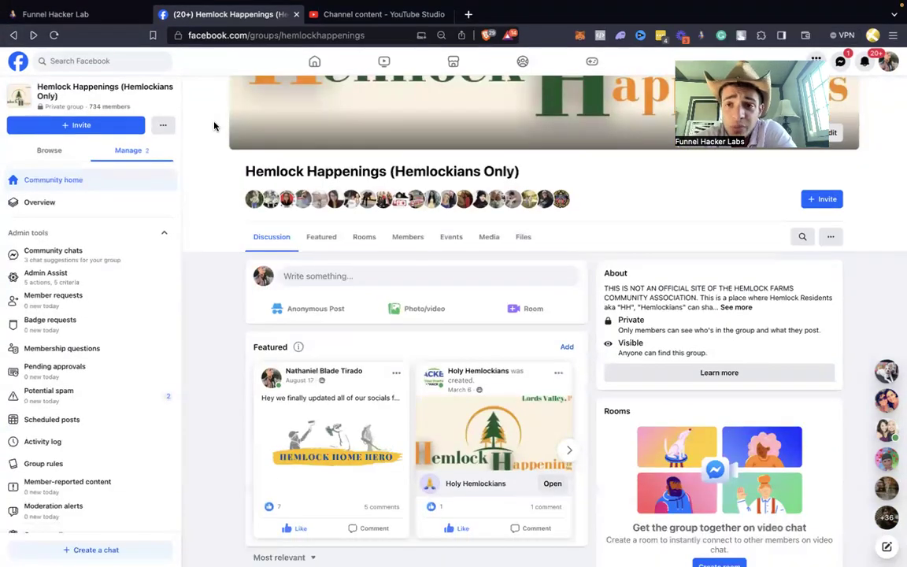
{"action": "mouse_move", "coordinate": [374, 204]}
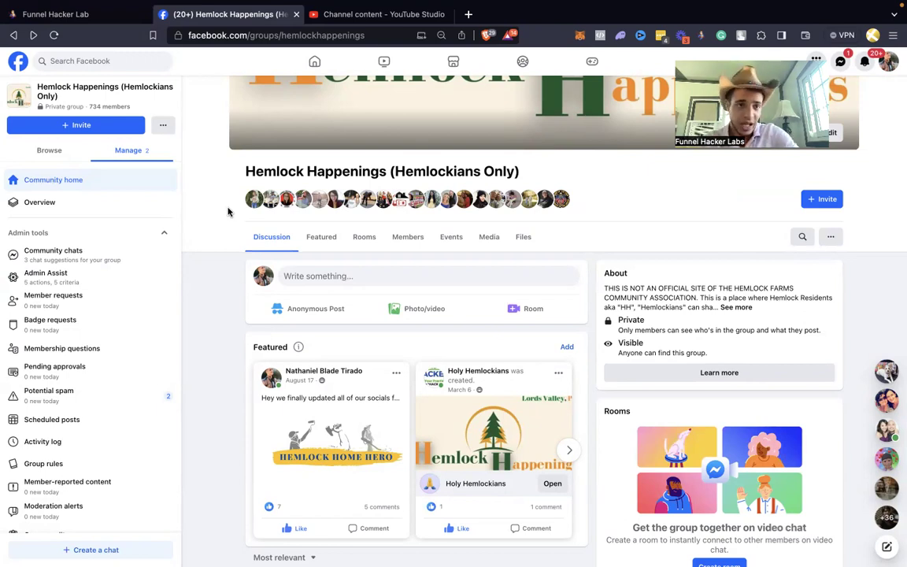
Switch to the Funnel Hacker Labs CRM, review the service branches of the Job Organization workflow, and return to the workflow list
{"action": "left_click", "coordinate": [104, 17]}
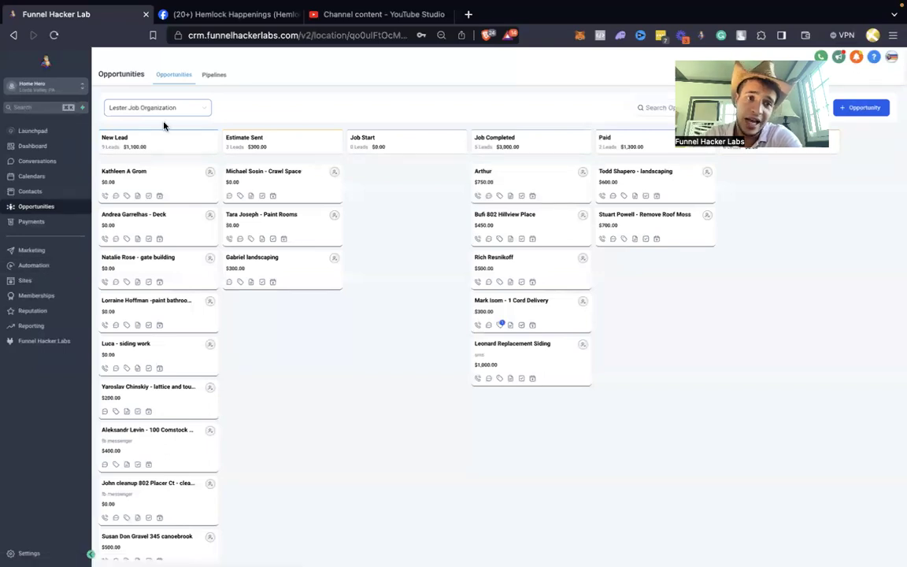
{"action": "left_click", "coordinate": [59, 267]}
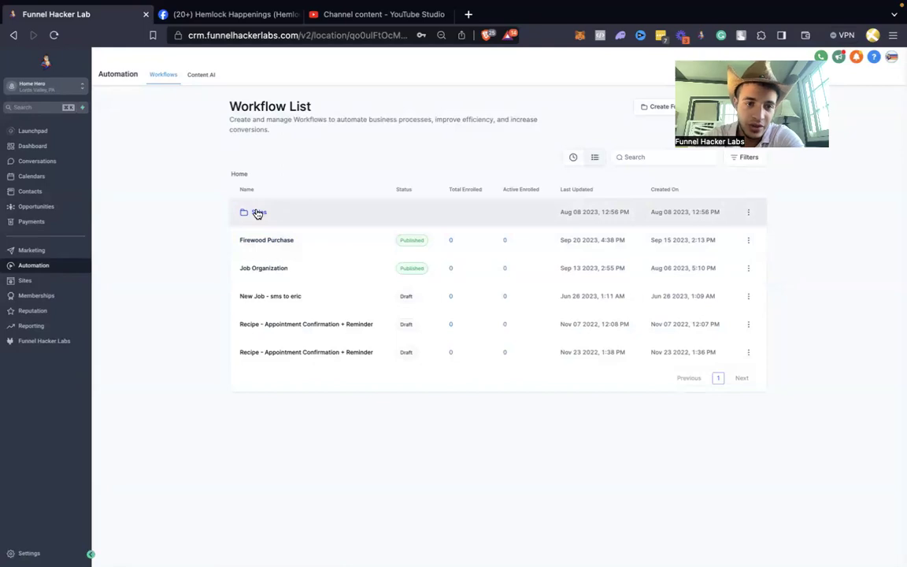
{"action": "left_click", "coordinate": [254, 270]}
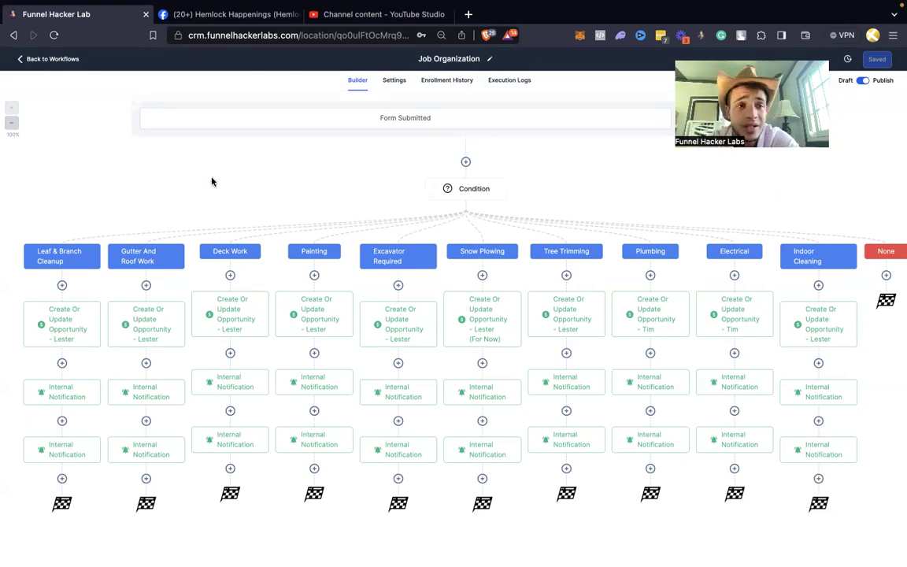
{"action": "left_click", "coordinate": [62, 59]}
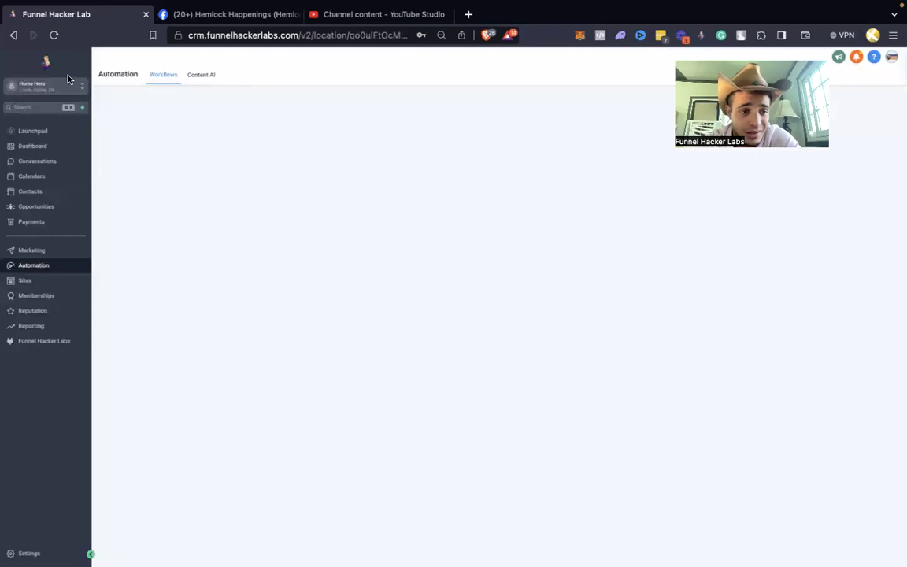
Review the job organization pipeline's stages in Opportunities, opening the new opportunity form and closing it without creating anything
{"action": "left_click", "coordinate": [41, 209]}
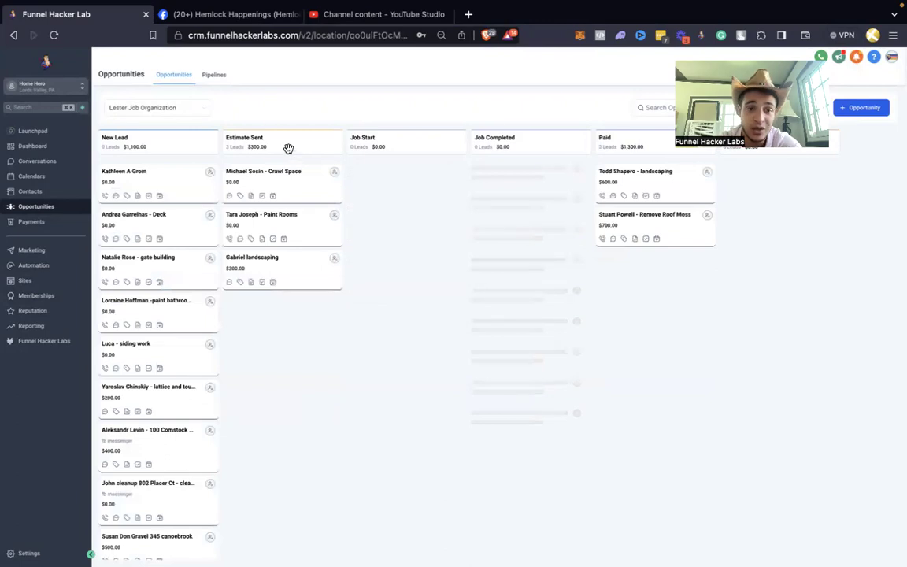
{"action": "left_click", "coordinate": [303, 193]}
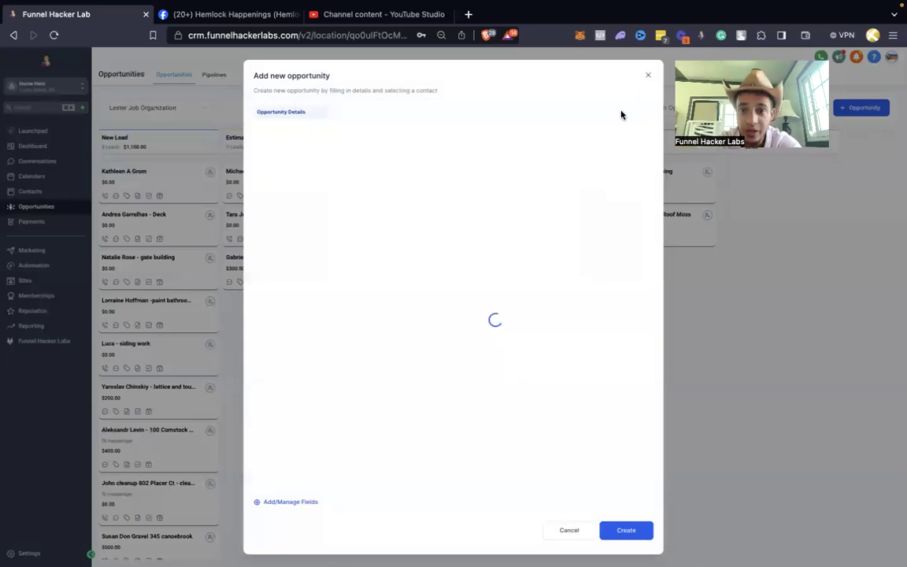
{"action": "left_click", "coordinate": [646, 78]}
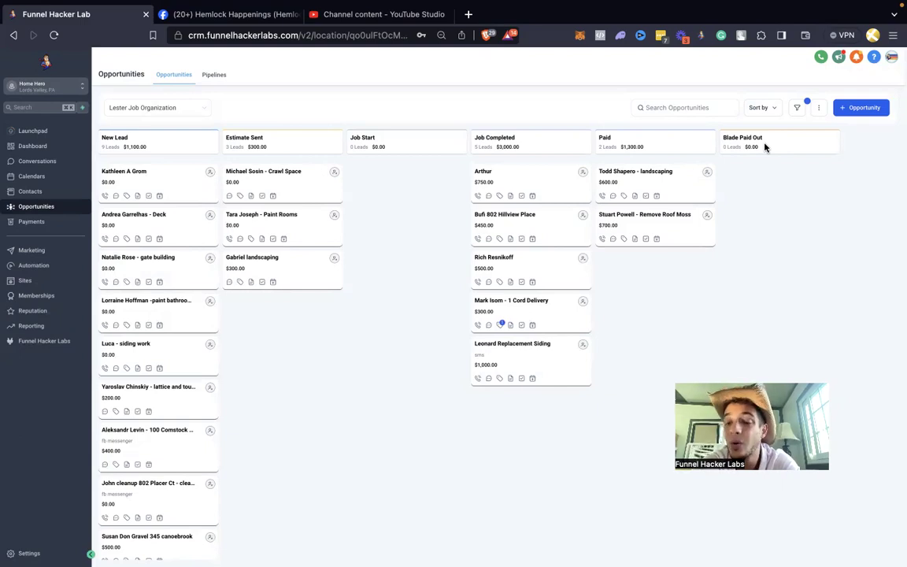
{"action": "mouse_move", "coordinate": [685, 6]}
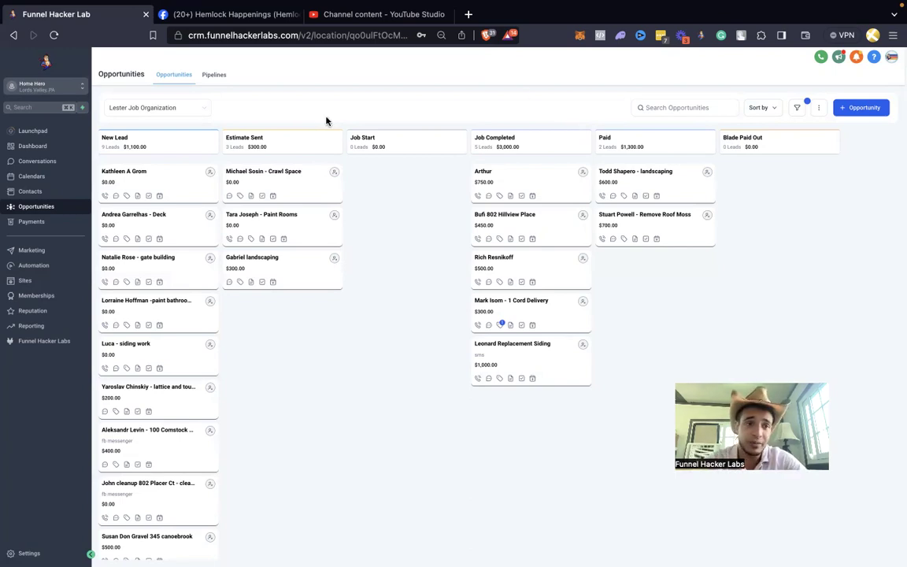
Switch to Google Chrome, search Google for "firewood near me", and look through the sponsored products and local firewood suppliers
{"action": "mouse_move", "coordinate": [18, 118]}
{"action": "left_click", "coordinate": [19, 97]}
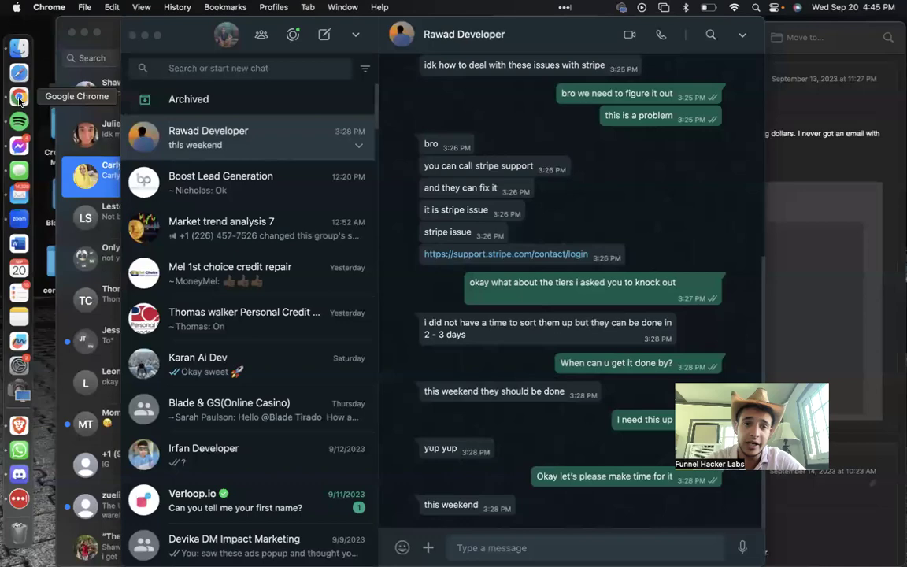
{"action": "left_click", "coordinate": [19, 100]}
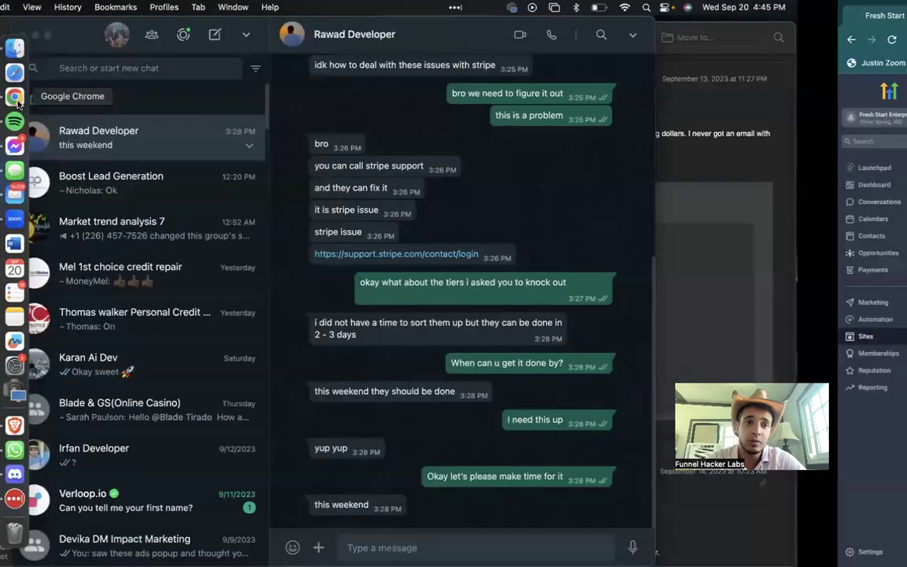
{"action": "left_click", "coordinate": [318, 16]}
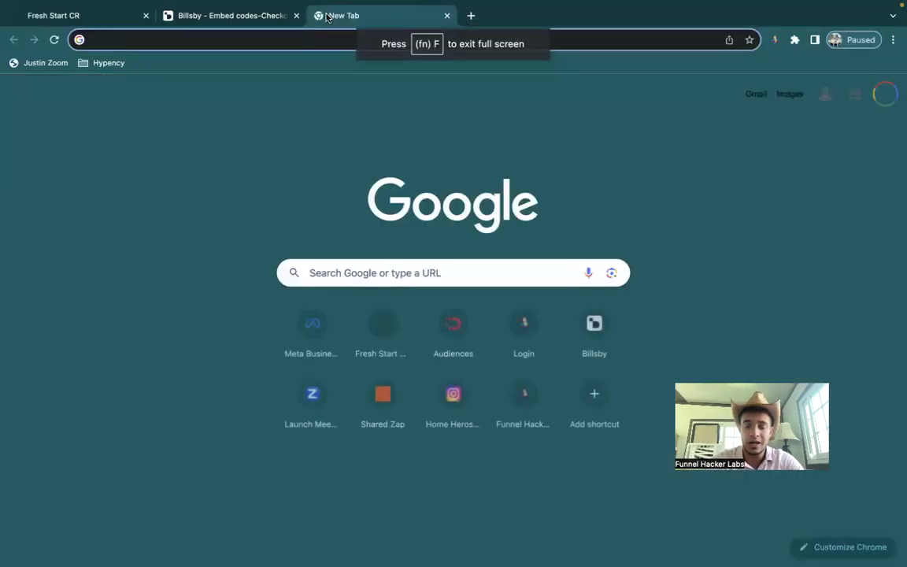
{"action": "type", "text": "firewood near me"}
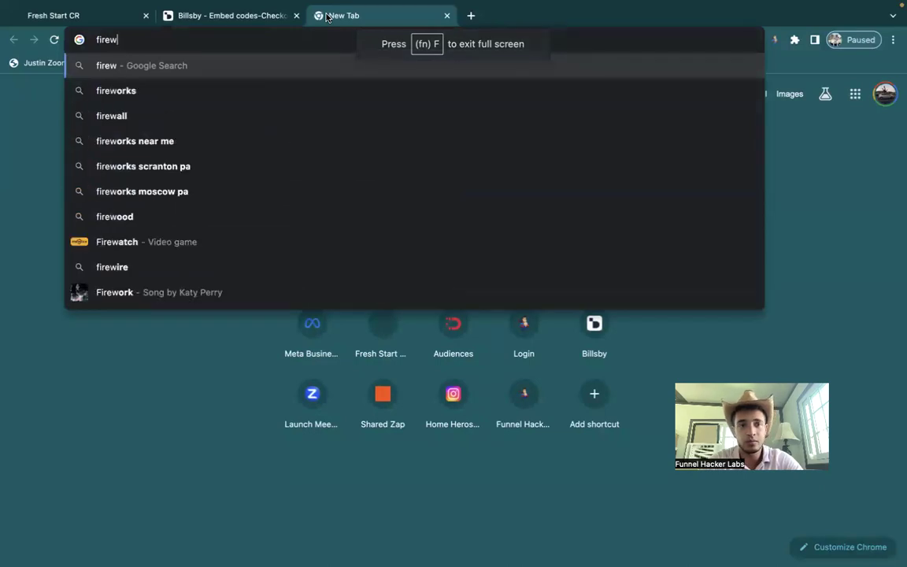
{"action": "key", "text": "Return"}
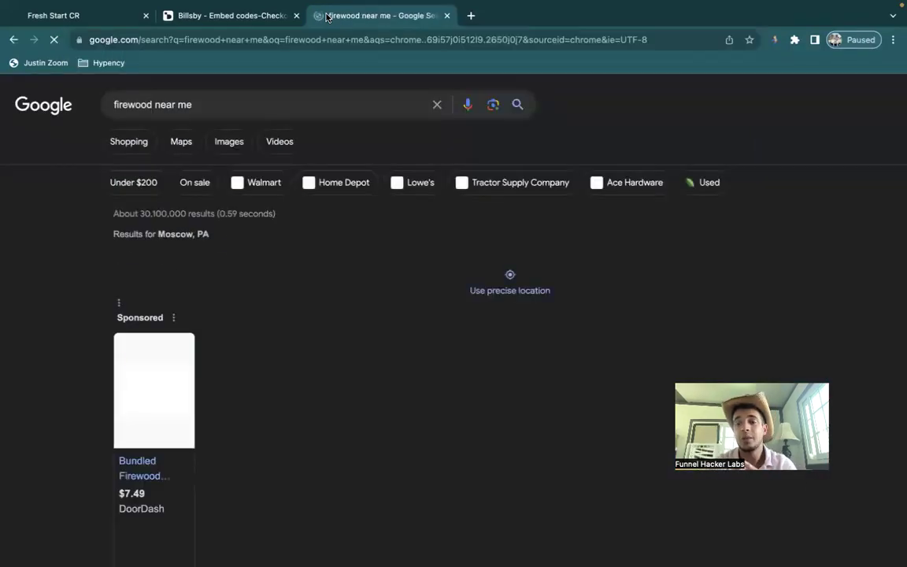
{"action": "scroll", "coordinate": [321, 212], "scroll_direction": "down", "scroll_amount": 4}
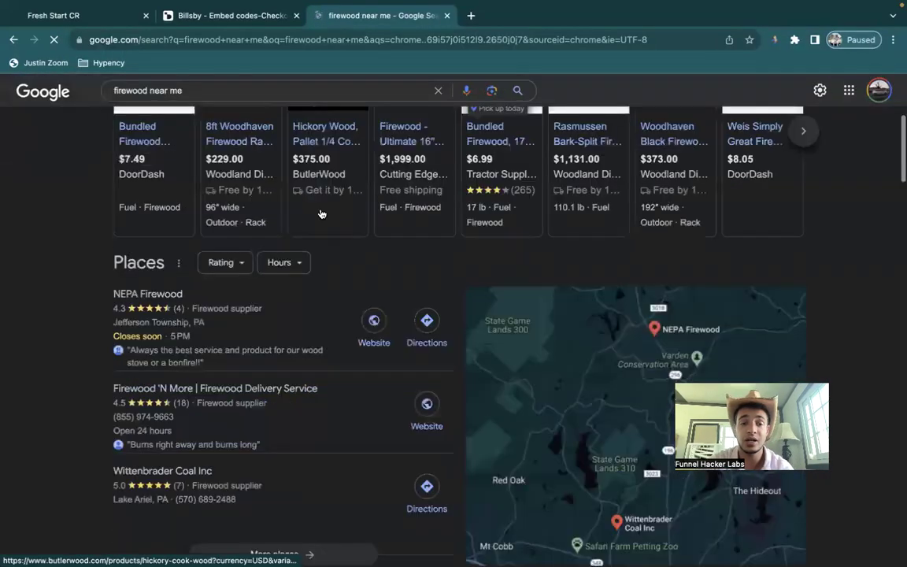
{"action": "scroll", "coordinate": [110, 345], "scroll_direction": "down", "scroll_amount": 3}
{"action": "scroll", "coordinate": [110, 345], "scroll_direction": "down", "scroll_amount": 3}
{"action": "scroll", "coordinate": [111, 345], "scroll_direction": "up", "scroll_amount": 10}
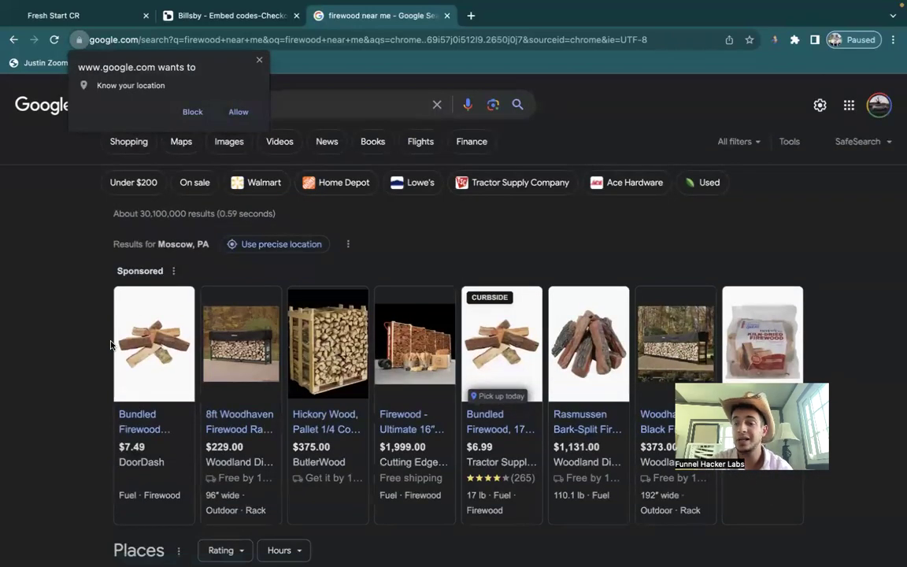